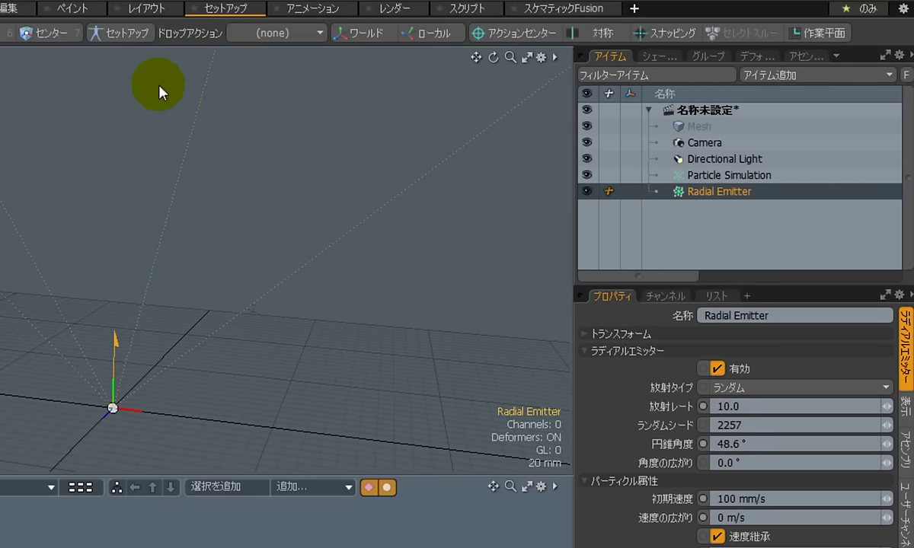
Step: Add the Chicken Cartoon 01.lxl mesh to the scene and scale its polygons down about the origin, resetting the action center
{"action": "left_click", "coordinate": [147, 8]}
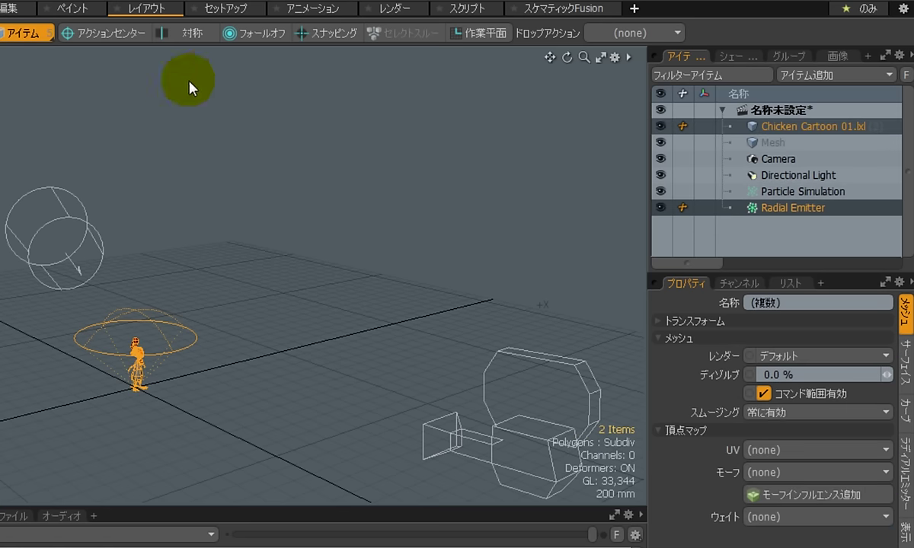
{"action": "left_click", "coordinate": [227, 9]}
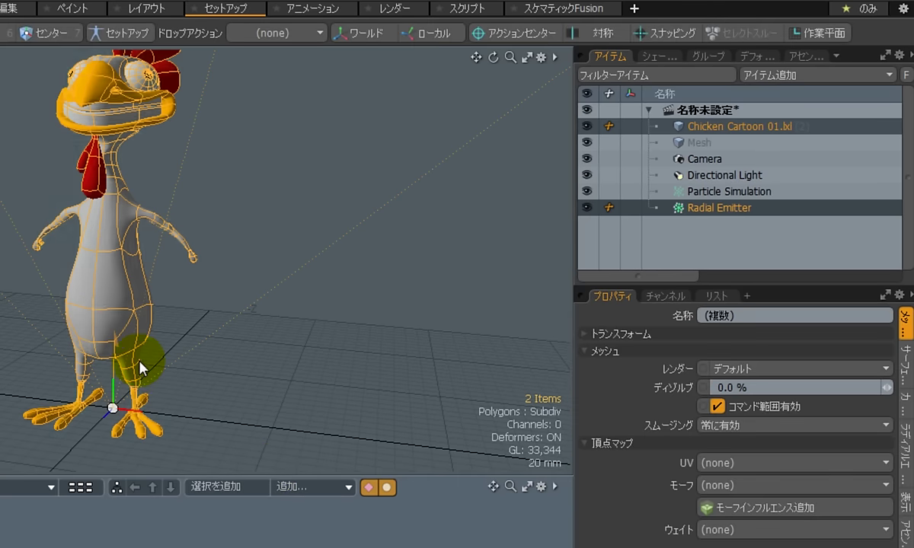
{"action": "key", "text": "3"}
{"action": "left_click", "coordinate": [534, 33]}
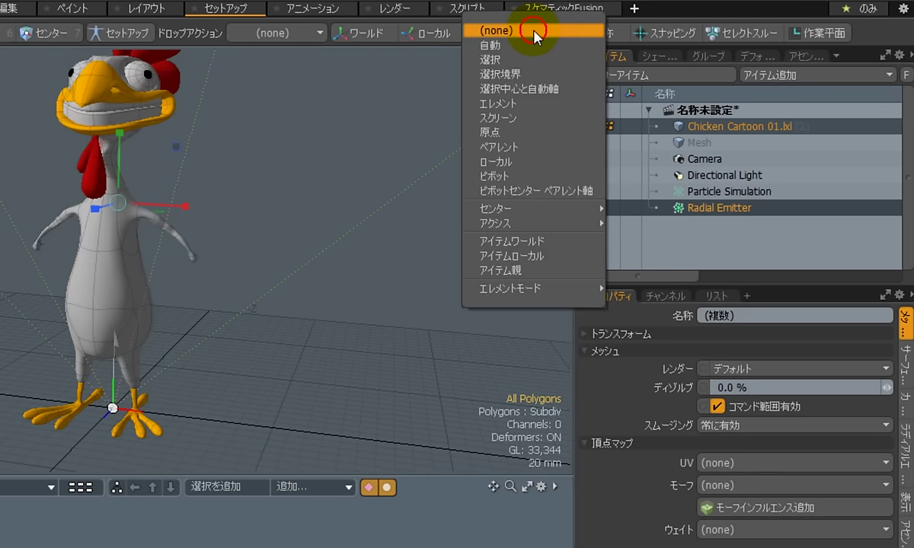
{"action": "left_click", "coordinate": [525, 132]}
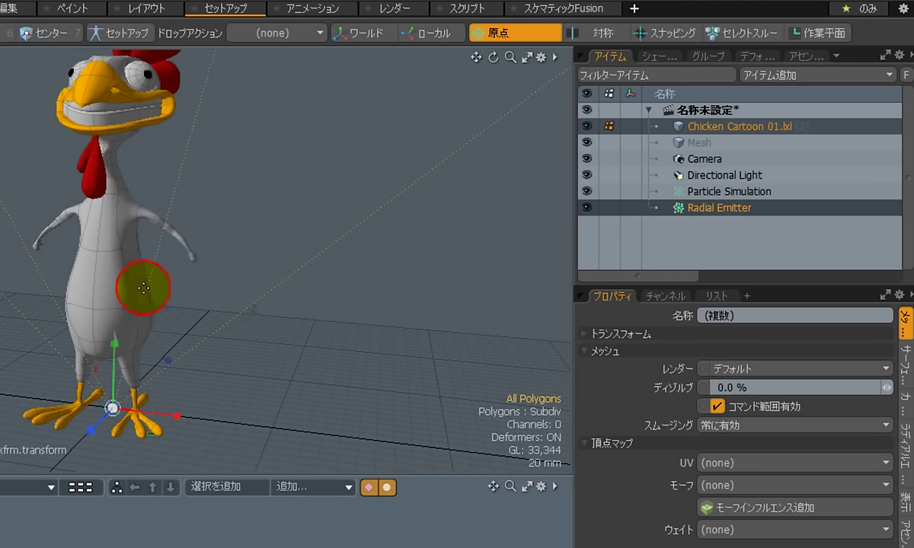
{"action": "left_click_drag", "start_coordinate": [112, 408], "coordinate": [112, 408]}
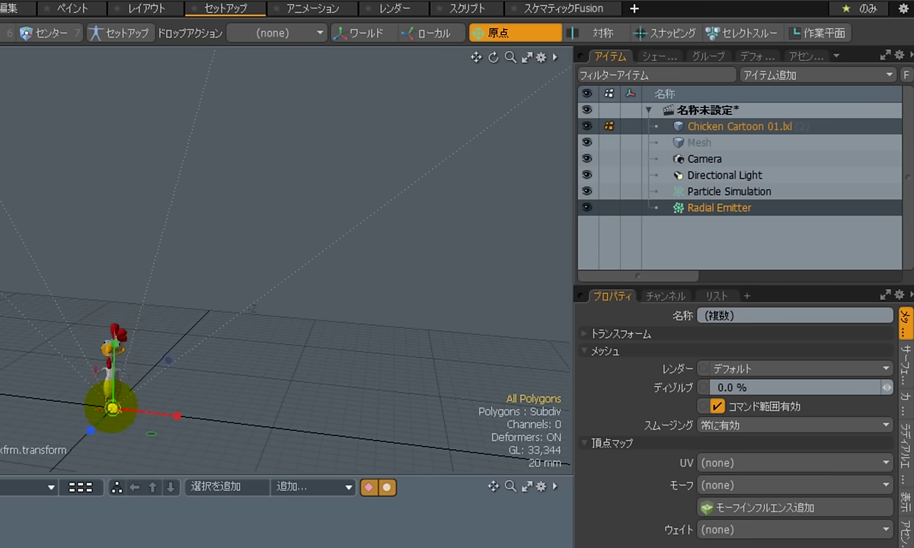
{"action": "left_click", "coordinate": [510, 32]}
{"action": "left_click", "coordinate": [510, 32]}
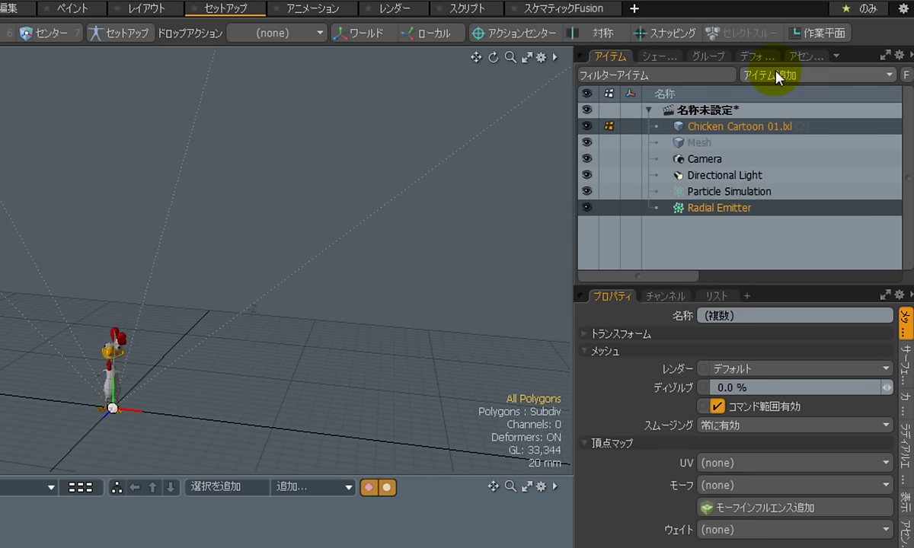
Step: Add a Replicator with Chicken Cartoon 01.lxl (2) as the prototype and Particle Simulation as the point source
{"action": "left_click", "coordinate": [725, 73]}
{"action": "mouse_move", "coordinate": [761, 210]}
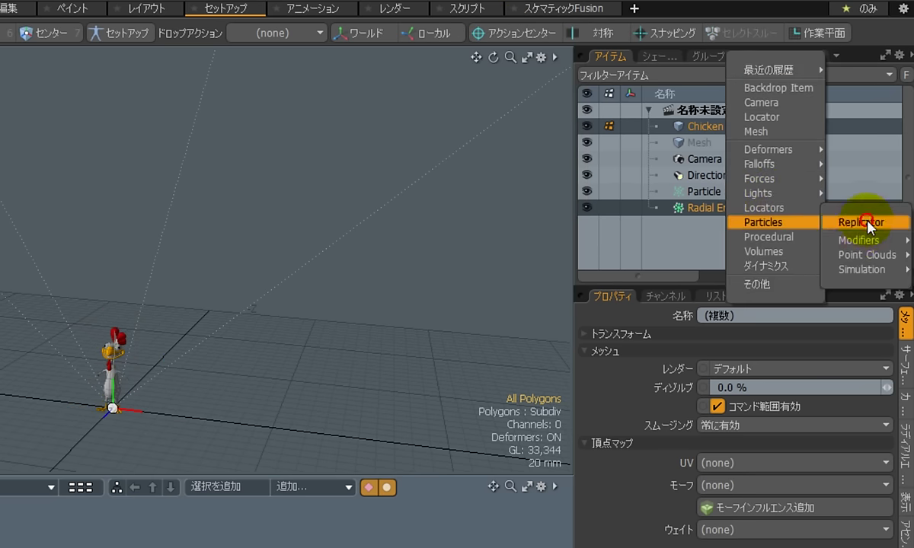
{"action": "left_click", "coordinate": [854, 221]}
{"action": "left_click", "coordinate": [788, 369]}
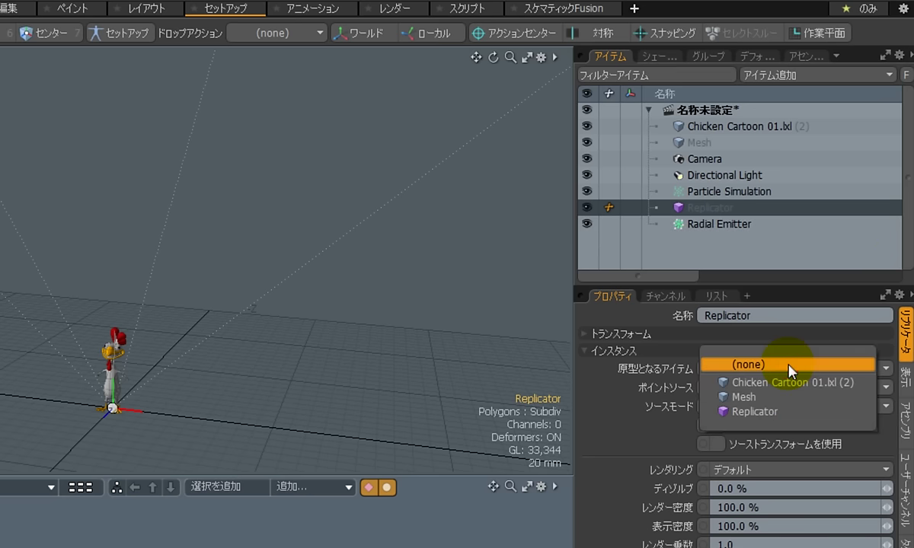
{"action": "left_click", "coordinate": [789, 380]}
{"action": "left_click", "coordinate": [788, 387]}
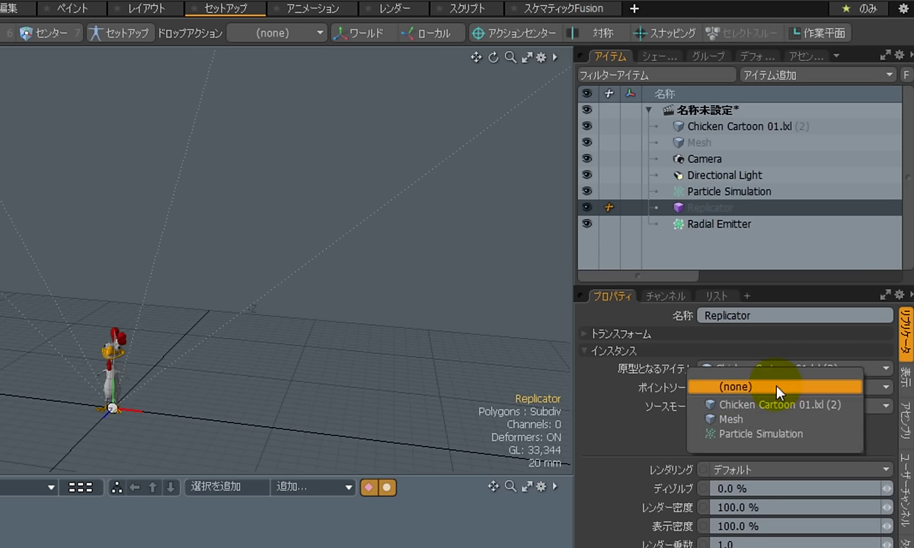
{"action": "left_click", "coordinate": [763, 434]}
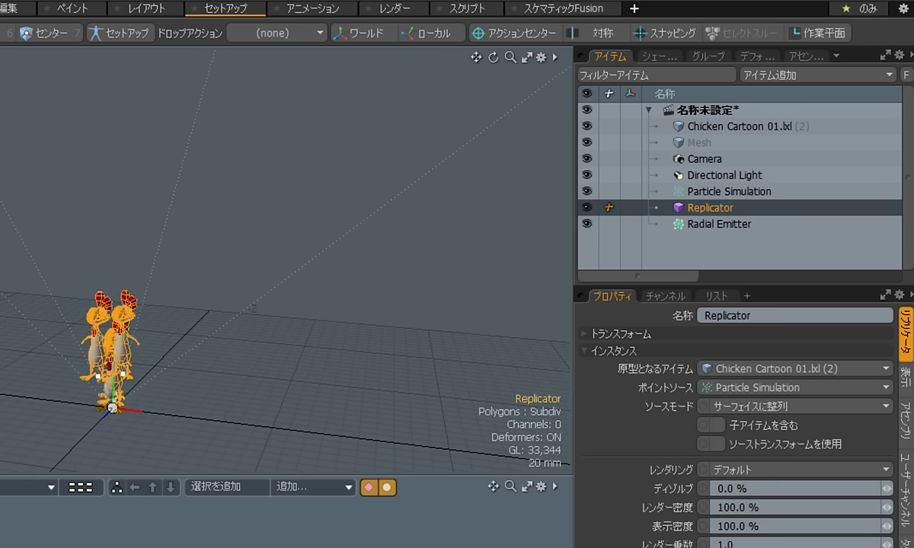
{"action": "left_click", "coordinate": [376, 415]}
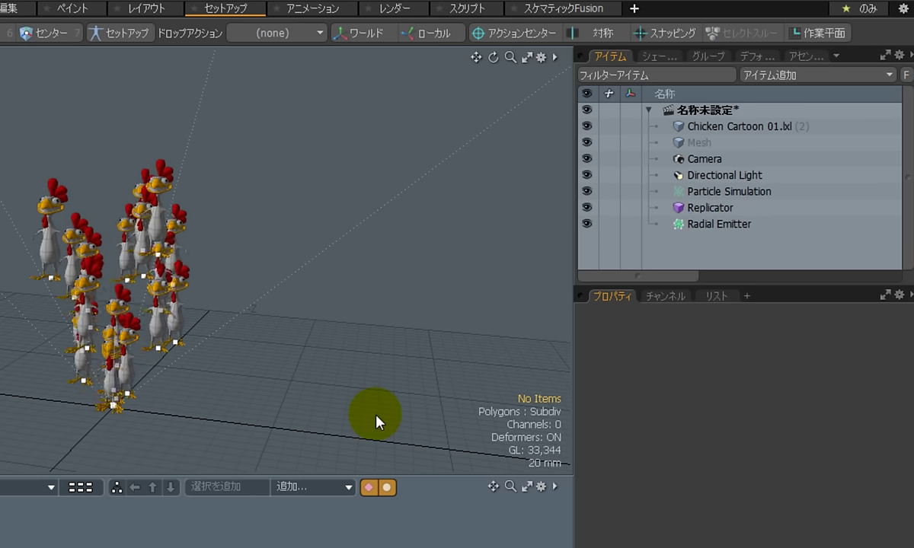
{"action": "left_click_drag", "start_coordinate": [336, 367], "coordinate": [225, 436], "text": "alt"}
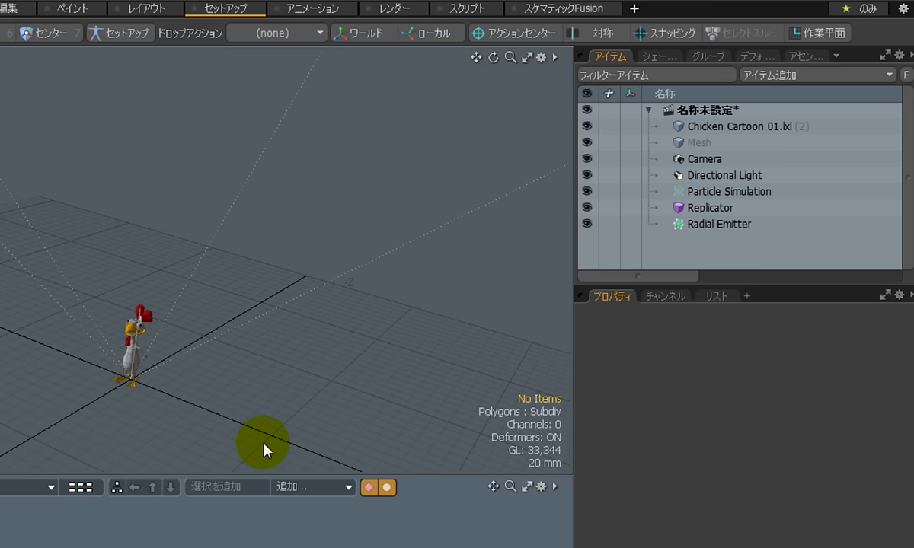
Step: Delete the Replicator item from the scene
{"action": "left_click", "coordinate": [704, 212]}
{"action": "right_click", "coordinate": [704, 211]}
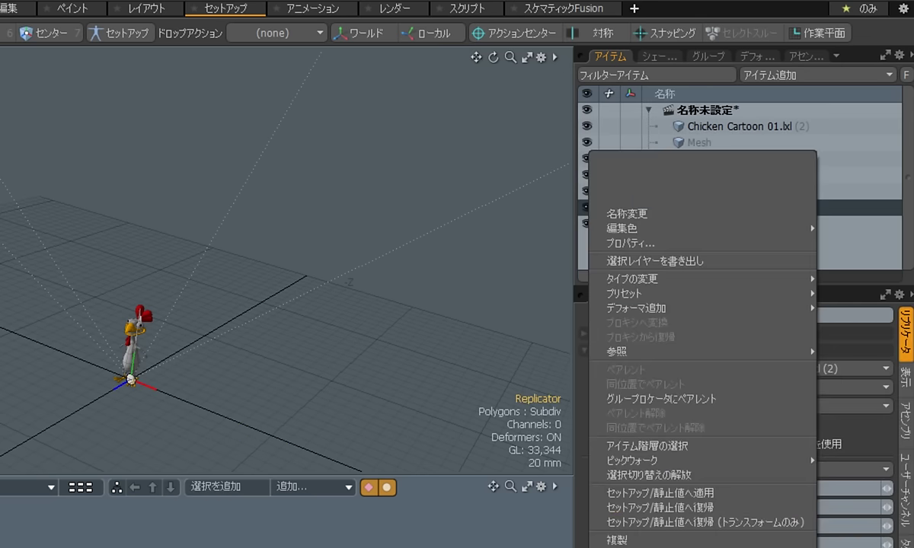
{"action": "left_click", "coordinate": [453, 535]}
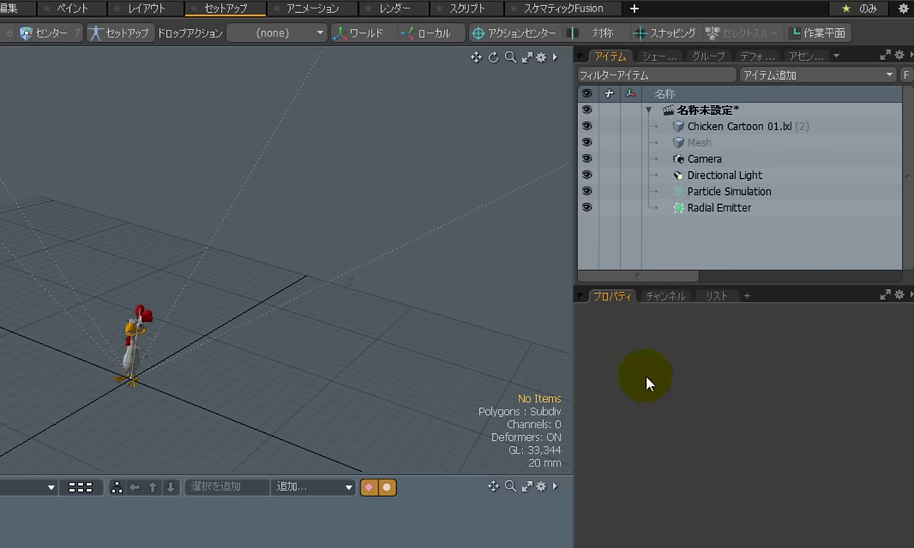
Step: Constrain the chicken mesh to the Particle Simulation with a particle position constraint
{"action": "left_click", "coordinate": [780, 136]}
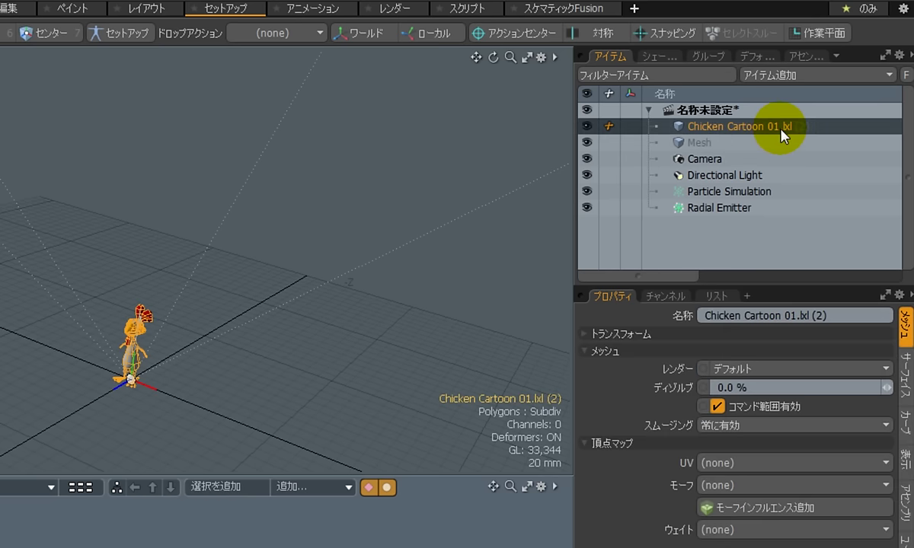
{"action": "left_click", "coordinate": [772, 194]}
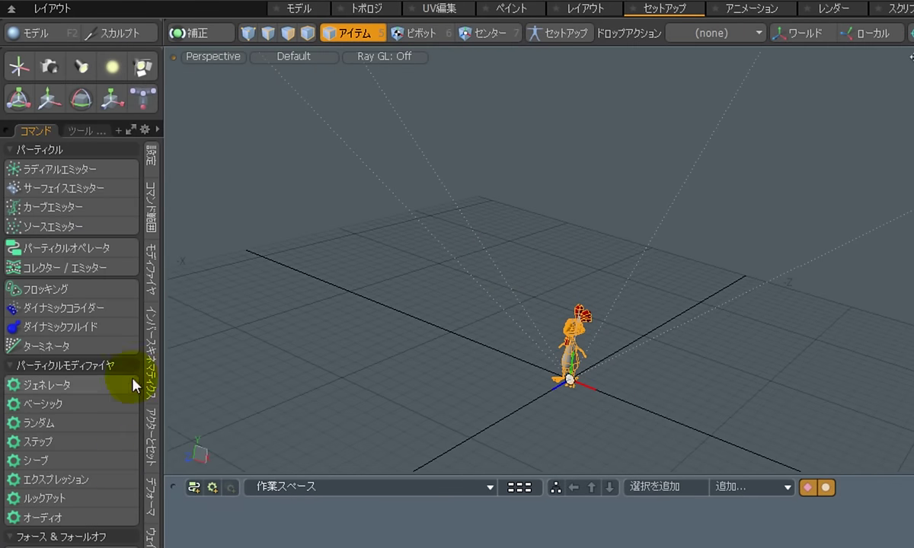
{"action": "left_click", "coordinate": [152, 270]}
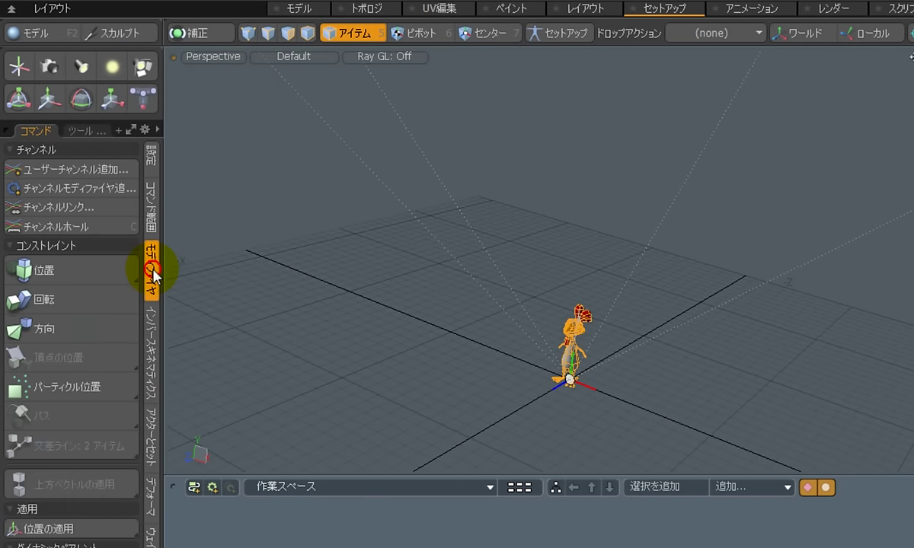
{"action": "left_click", "coordinate": [128, 394]}
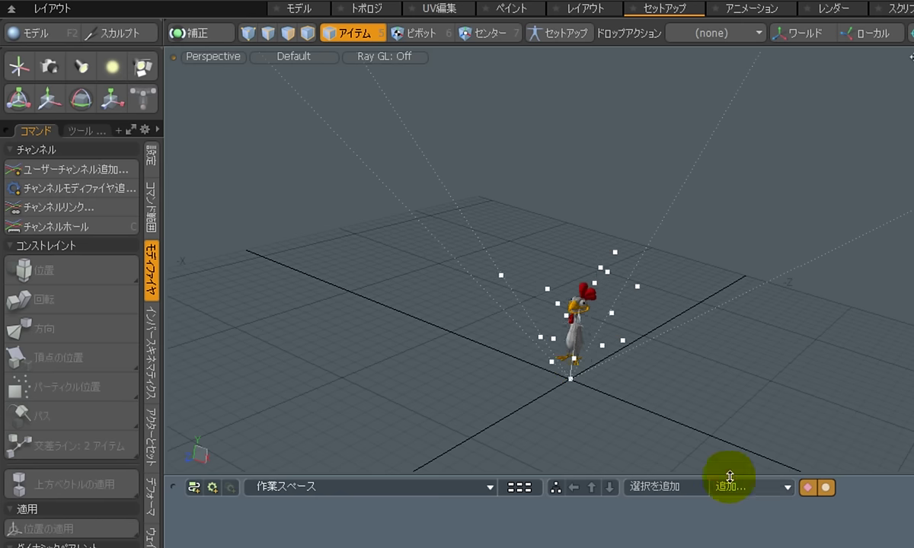
{"action": "left_click_drag", "start_coordinate": [607, 408], "coordinate": [751, 310], "text": "alt"}
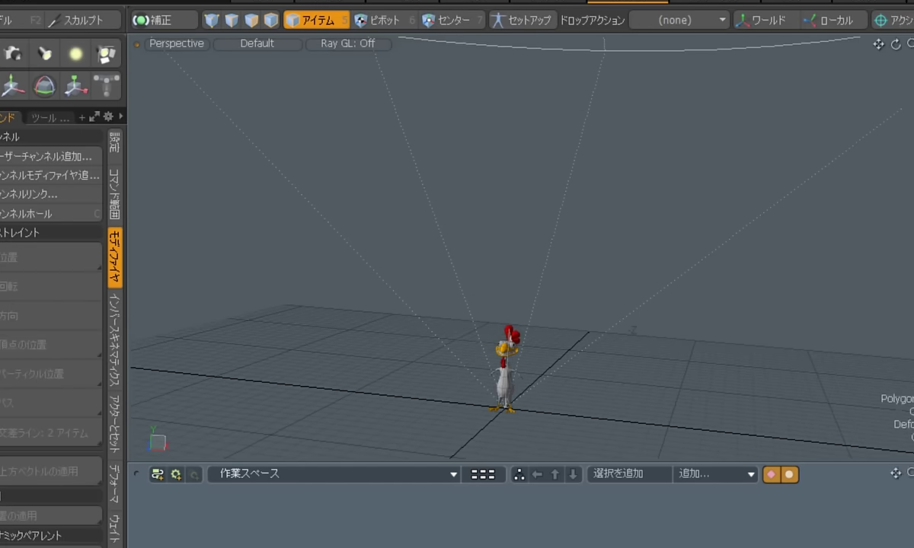
Step: Bring the Particle Simulation, Particle Constraint:Position and chicken nodes into the schematic workspace and arrange them in a row
{"action": "left_click", "coordinate": [395, 404]}
{"action": "left_click_drag", "start_coordinate": [469, 476], "coordinate": [229, 459]}
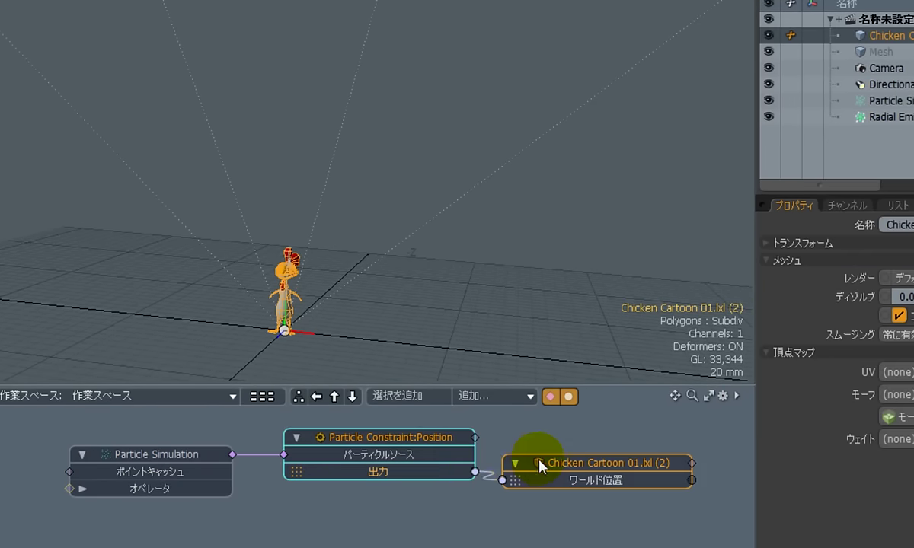
{"action": "left_click_drag", "start_coordinate": [540, 466], "coordinate": [569, 438]}
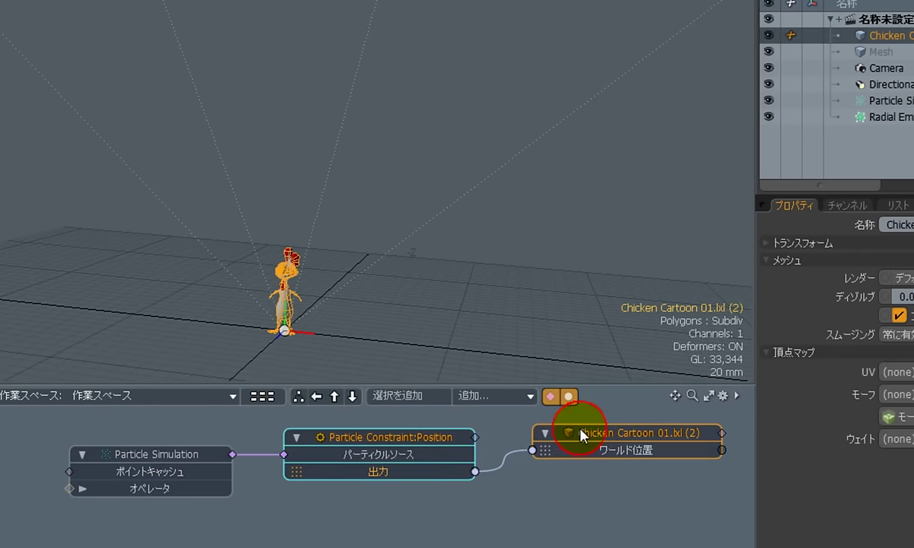
{"action": "left_click", "coordinate": [186, 455]}
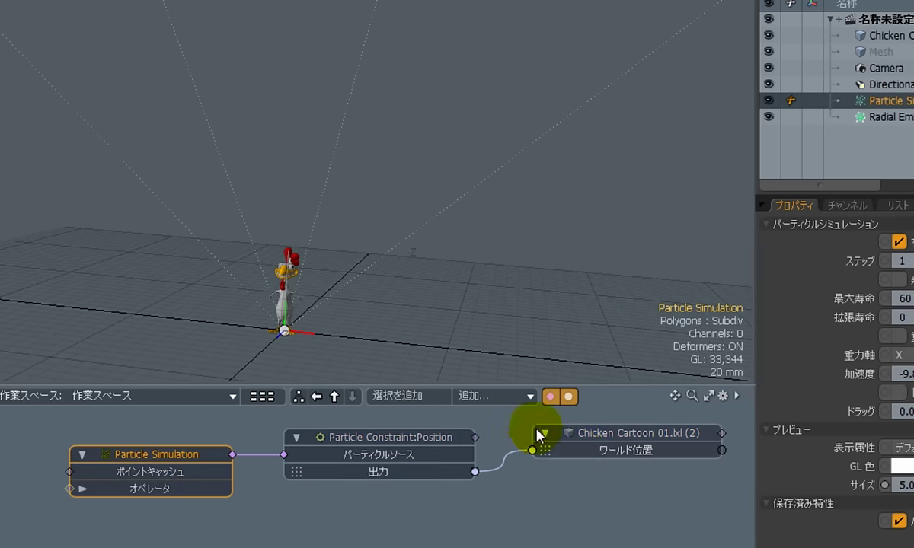
{"action": "left_click", "coordinate": [579, 438]}
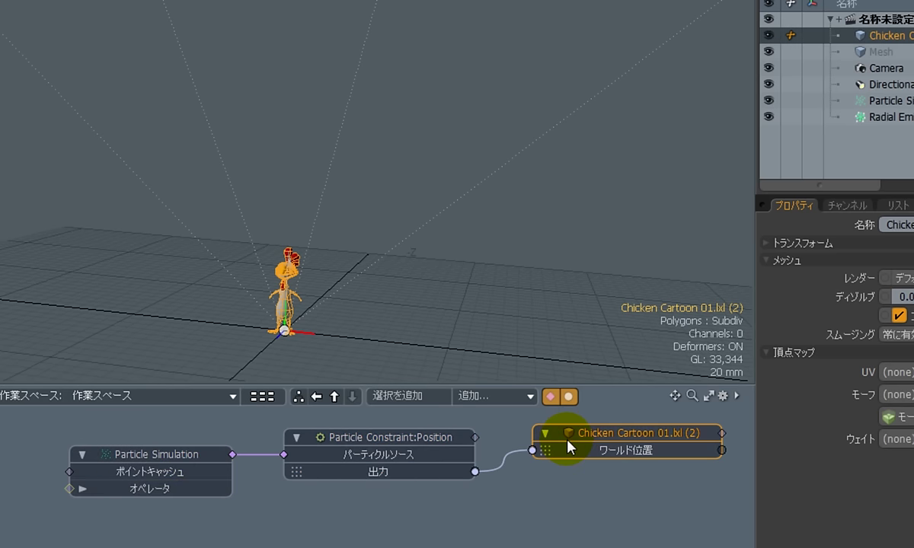
Step: Set the particle ID of the Particle Constraint:Position node to 0.5
{"action": "left_click", "coordinate": [387, 439]}
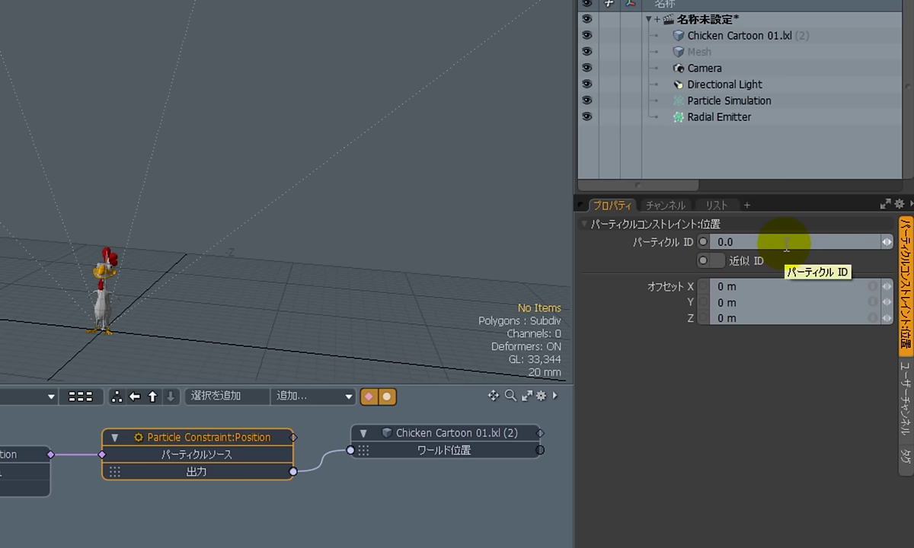
{"action": "left_click", "coordinate": [785, 242]}
{"action": "type", "text": "0.5"}
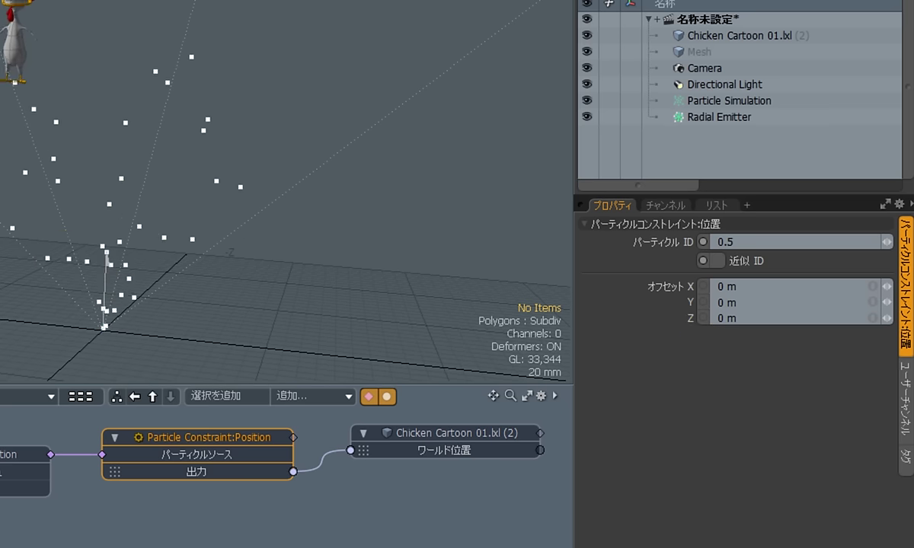
{"action": "left_click", "coordinate": [191, 326]}
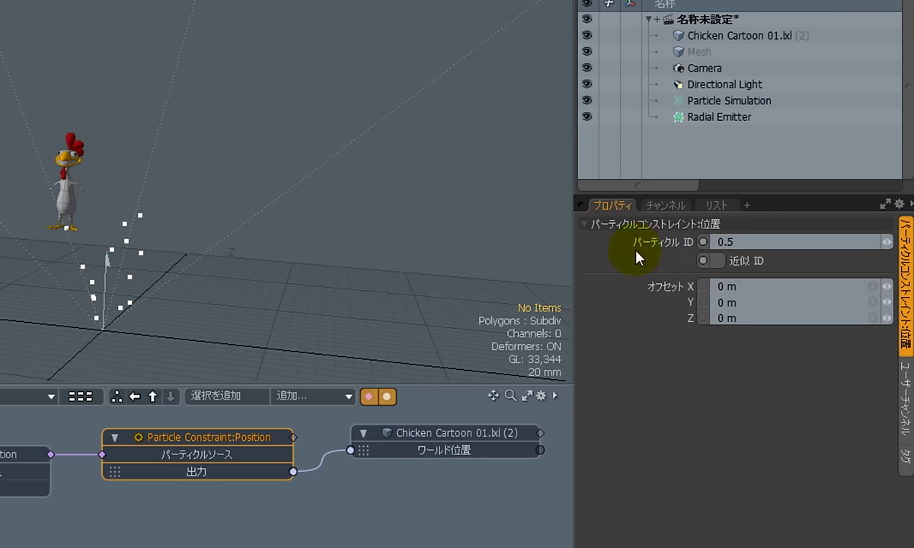
{"action": "left_click", "coordinate": [679, 279]}
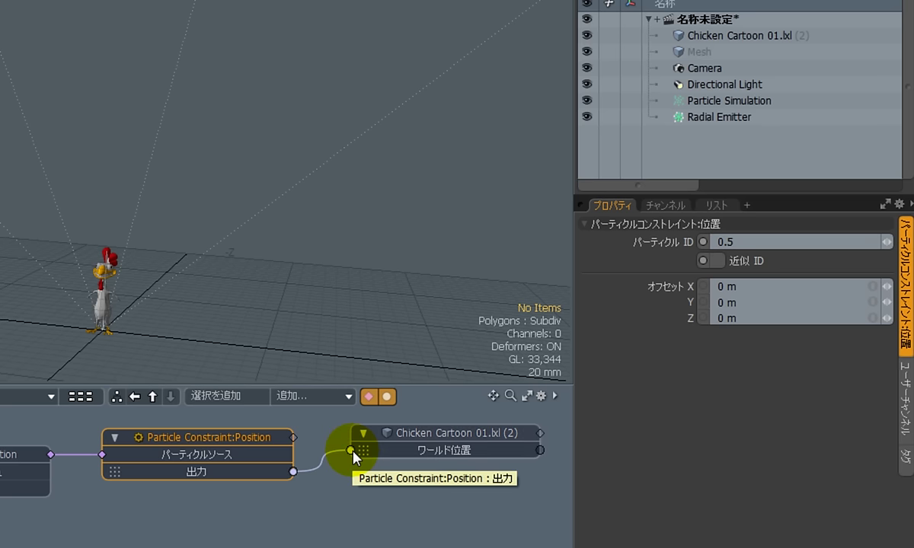
Step: Reposition the Particle Constraint:Position node and expose its particle ID channel as an input
{"action": "left_click_drag", "start_coordinate": [353, 456], "coordinate": [350, 454]}
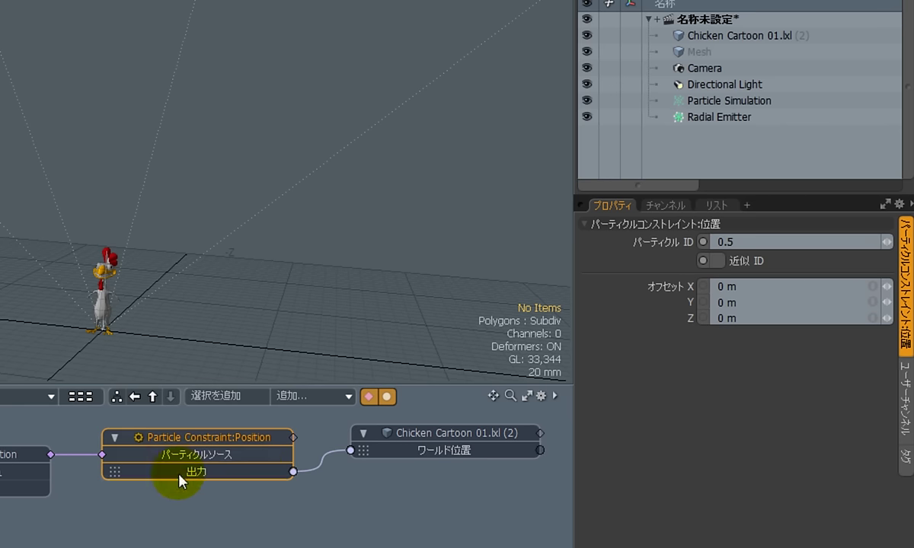
{"action": "left_click_drag", "start_coordinate": [205, 436], "coordinate": [219, 429]}
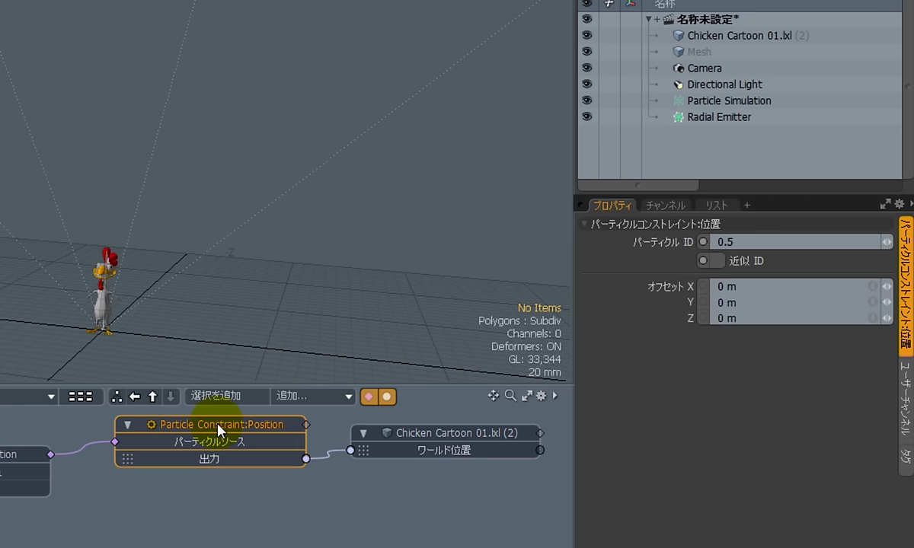
{"action": "right_click", "coordinate": [218, 426]}
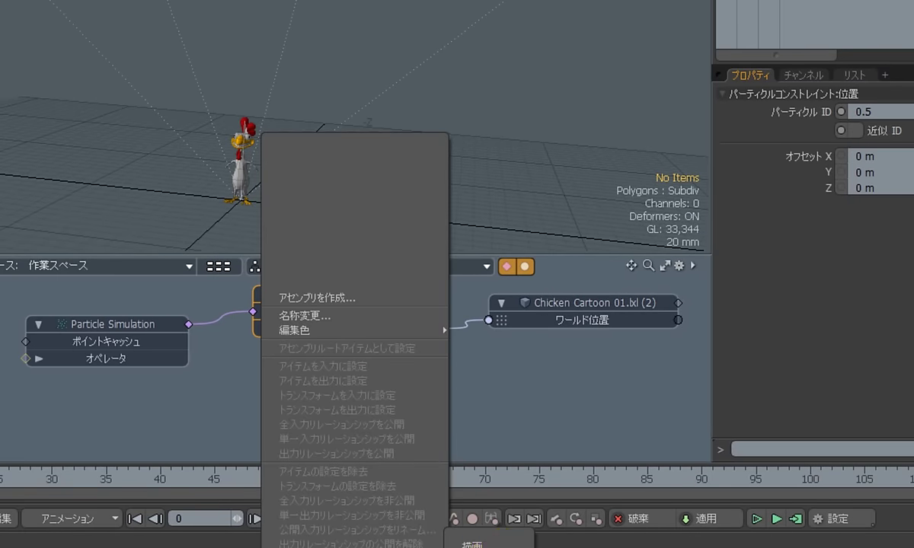
{"action": "key", "text": "Escape"}
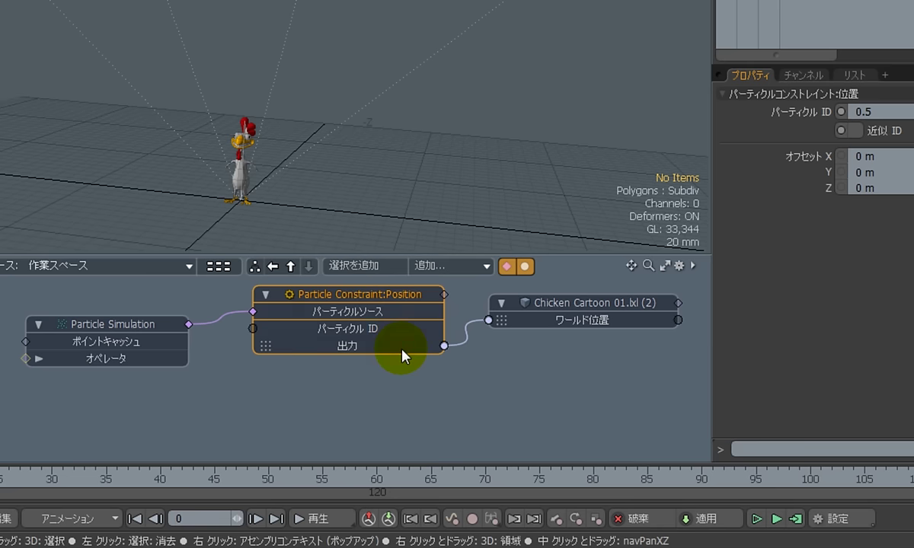
Step: Add a Generate ID channel modifier to the schematic
{"action": "left_click", "coordinate": [455, 266]}
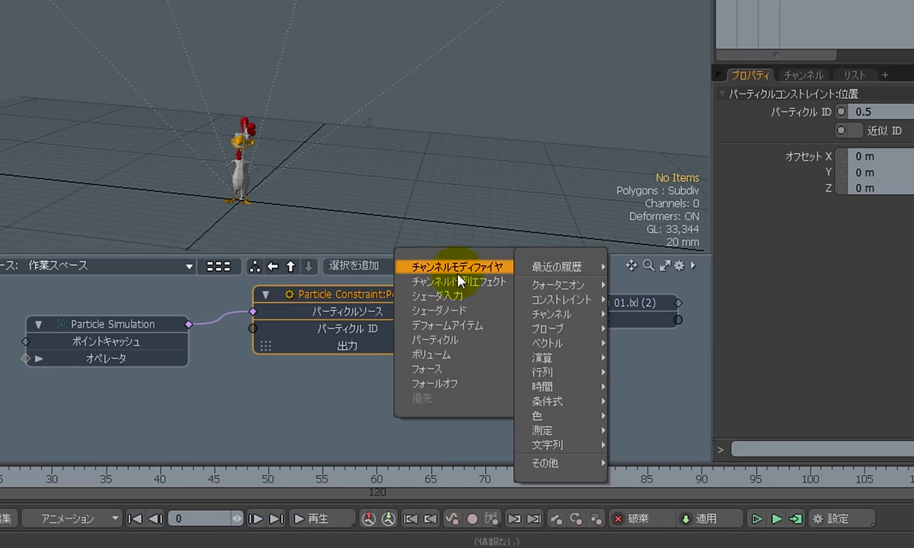
{"action": "mouse_move", "coordinate": [572, 273]}
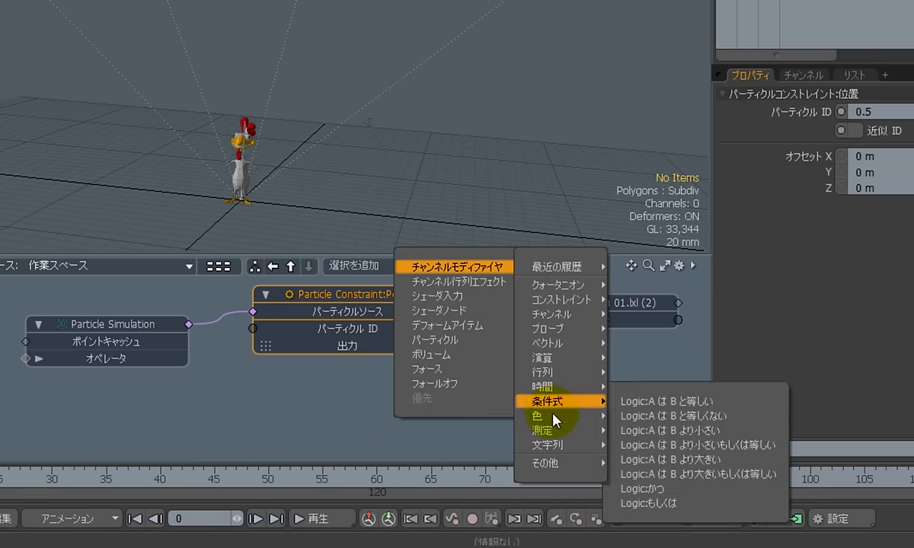
{"action": "mouse_move", "coordinate": [567, 462]}
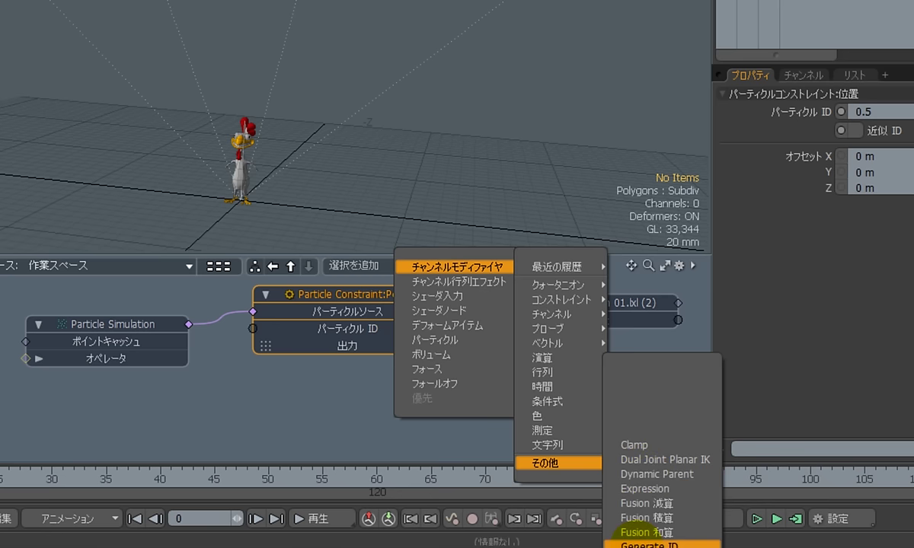
{"action": "left_click", "coordinate": [637, 545]}
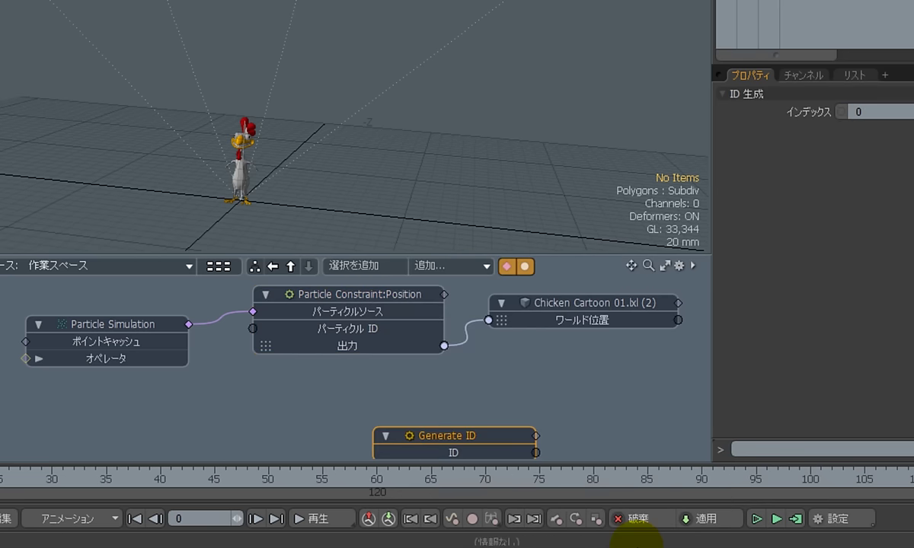
Step: Place the Generate ID node below Particle Simulation and connect its ID output to the Particle Constraint:Position node's particle ID
{"action": "left_click_drag", "start_coordinate": [465, 434], "coordinate": [100, 419]}
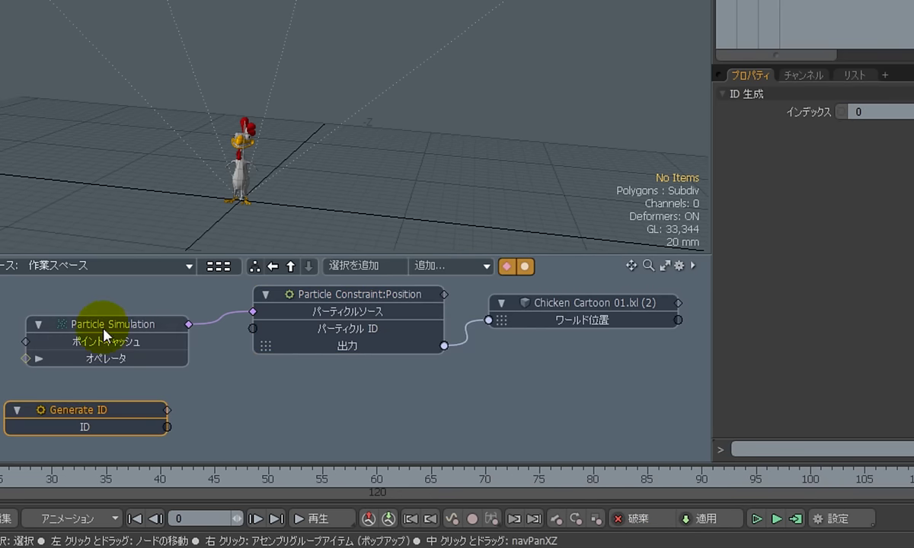
{"action": "left_click_drag", "start_coordinate": [106, 339], "coordinate": [84, 318]}
{"action": "left_click_drag", "start_coordinate": [96, 411], "coordinate": [94, 381]}
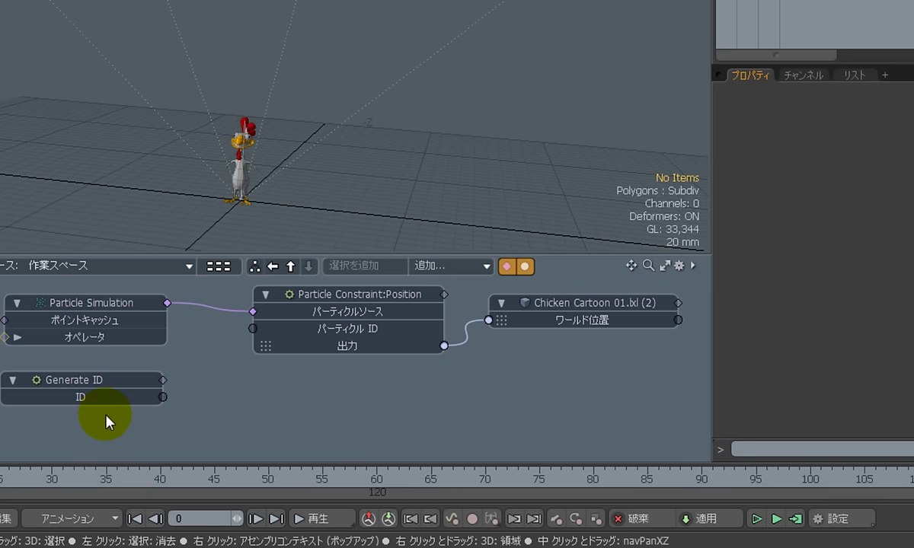
{"action": "left_click_drag", "start_coordinate": [162, 396], "coordinate": [288, 330]}
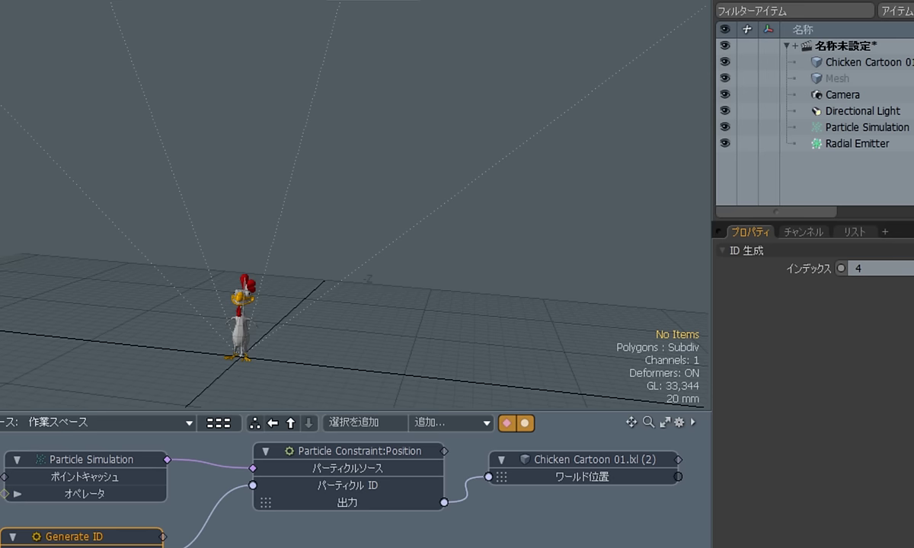
Step: Add a particle rotation constraint linking the chicken mesh to the Particle Simulation
{"action": "left_click", "coordinate": [588, 459]}
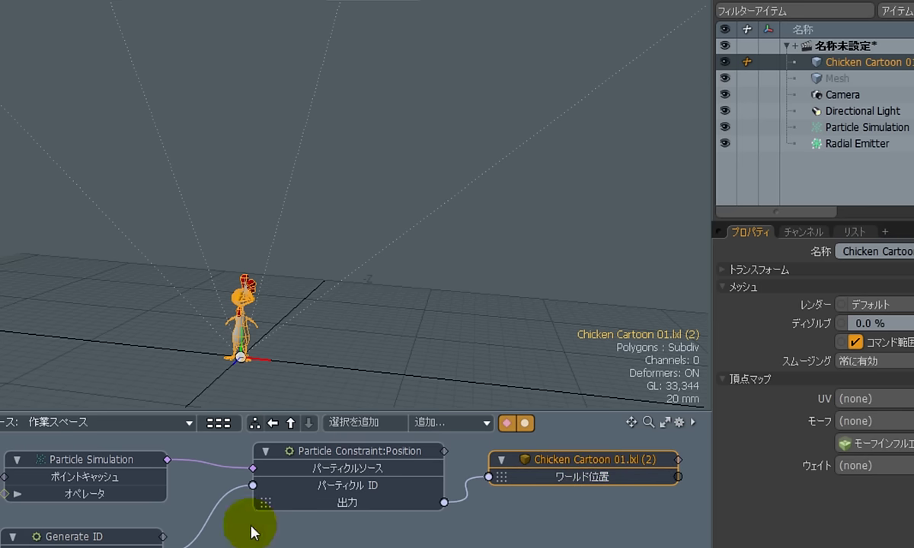
{"action": "left_click", "coordinate": [119, 470], "text": "shift"}
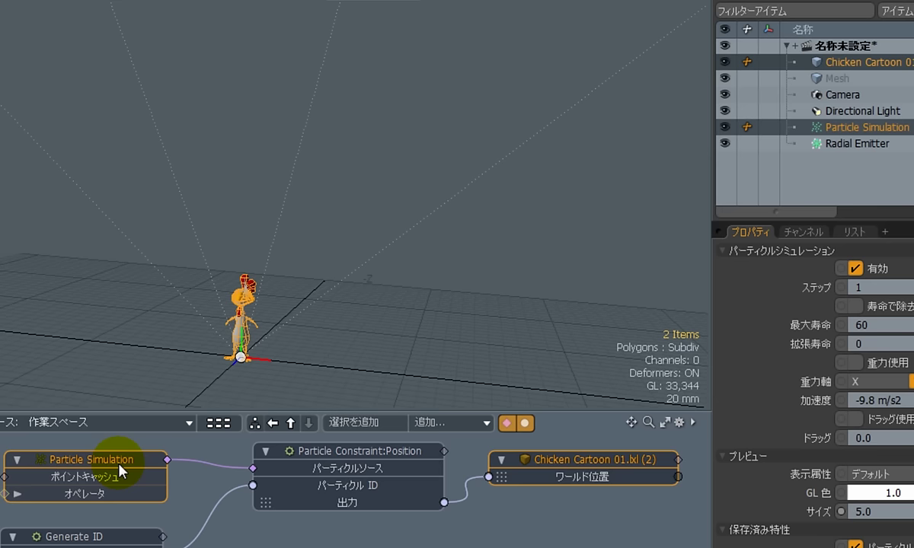
{"action": "left_click", "coordinate": [0, 322]}
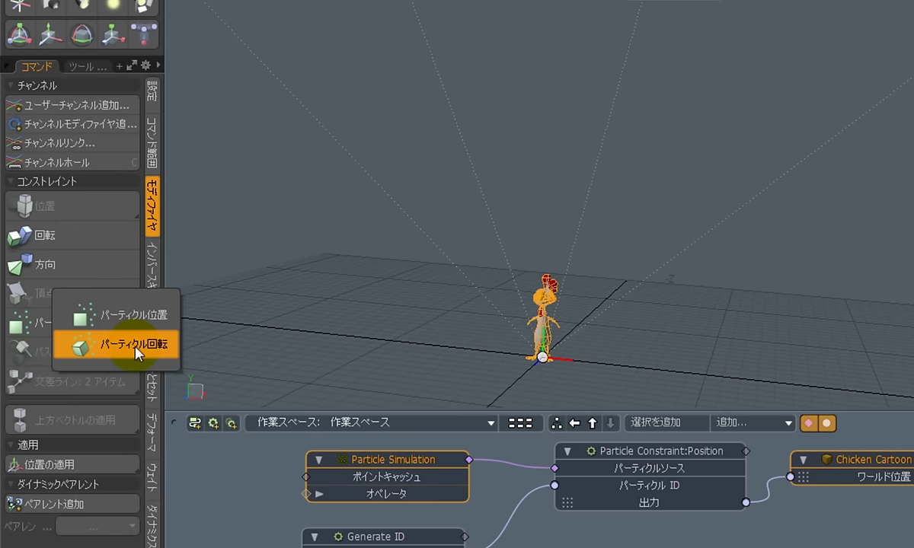
{"action": "left_click", "coordinate": [136, 347]}
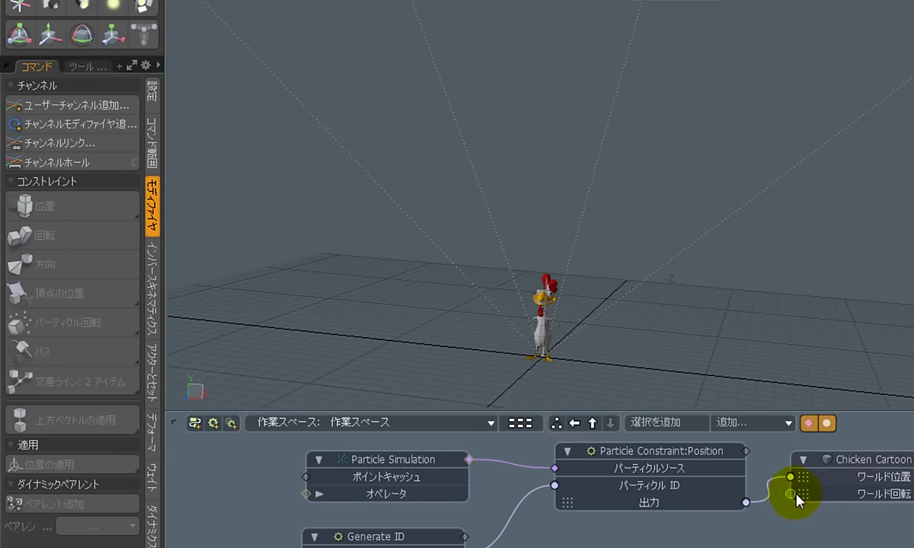
Step: Bring the Particle Constraint:Rotation node into the schematic, align it beneath the Position constraint and enlarge the schematic area
{"action": "left_click_drag", "start_coordinate": [719, 482], "coordinate": [719, 533]}
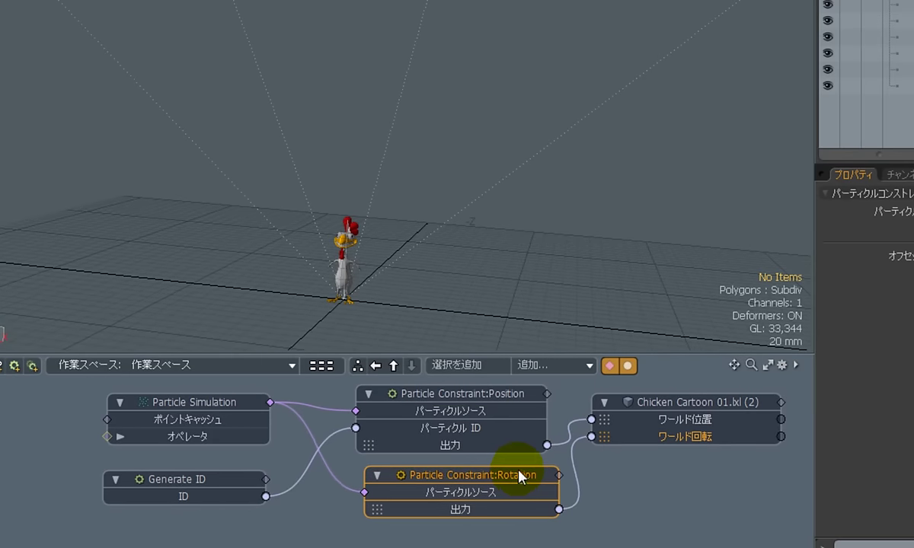
{"action": "left_click_drag", "start_coordinate": [520, 475], "coordinate": [516, 475]}
{"action": "left_click_drag", "start_coordinate": [556, 355], "coordinate": [556, 306]}
{"action": "left_click_drag", "start_coordinate": [465, 368], "coordinate": [465, 354]}
{"action": "left_click_drag", "start_coordinate": [473, 455], "coordinate": [468, 443]}
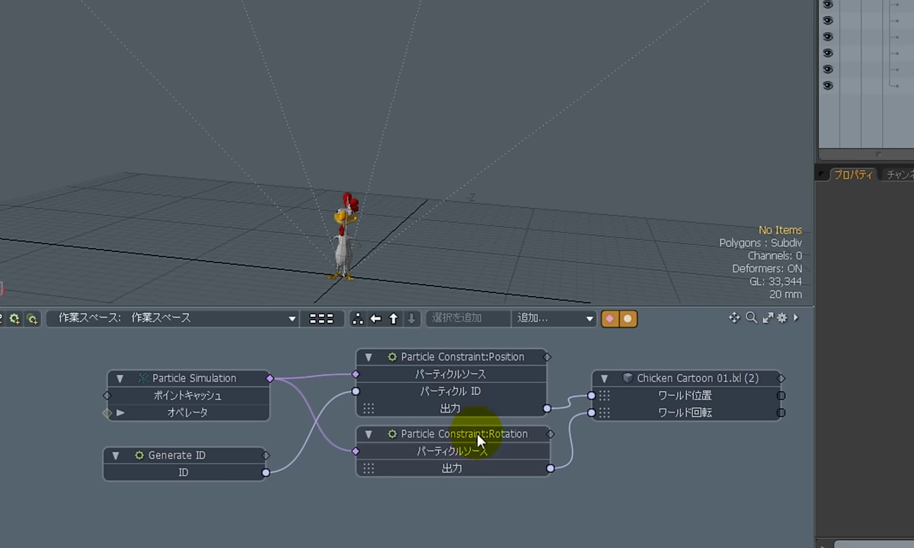
Step: Expose the particle ID channel on the Particle Constraint:Rotation node and connect the Generate ID output to it
{"action": "left_click", "coordinate": [474, 440]}
{"action": "right_click", "coordinate": [473, 440]}
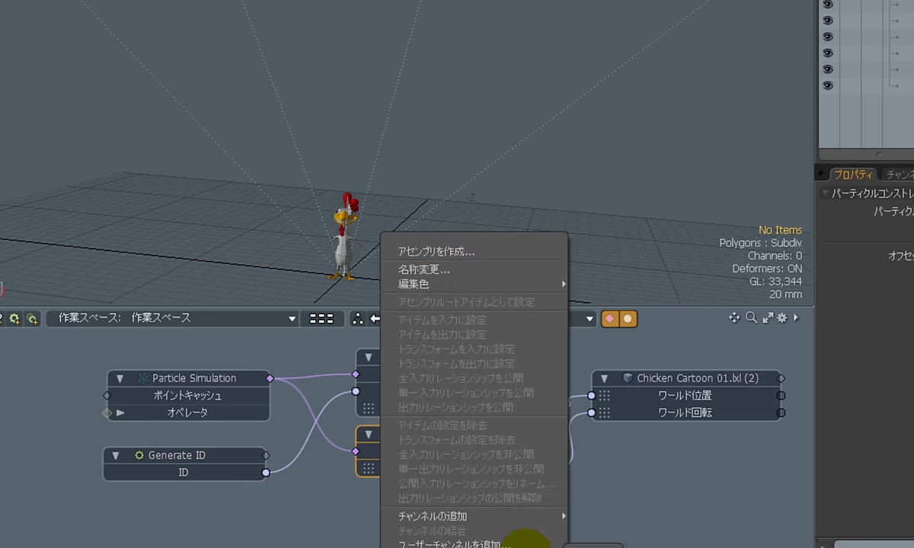
{"action": "mouse_move", "coordinate": [531, 525]}
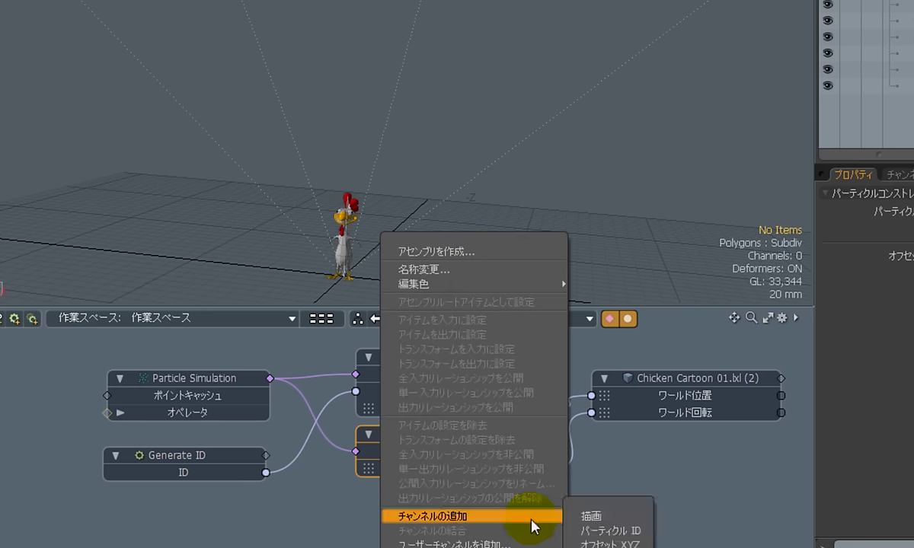
{"action": "left_click", "coordinate": [617, 531]}
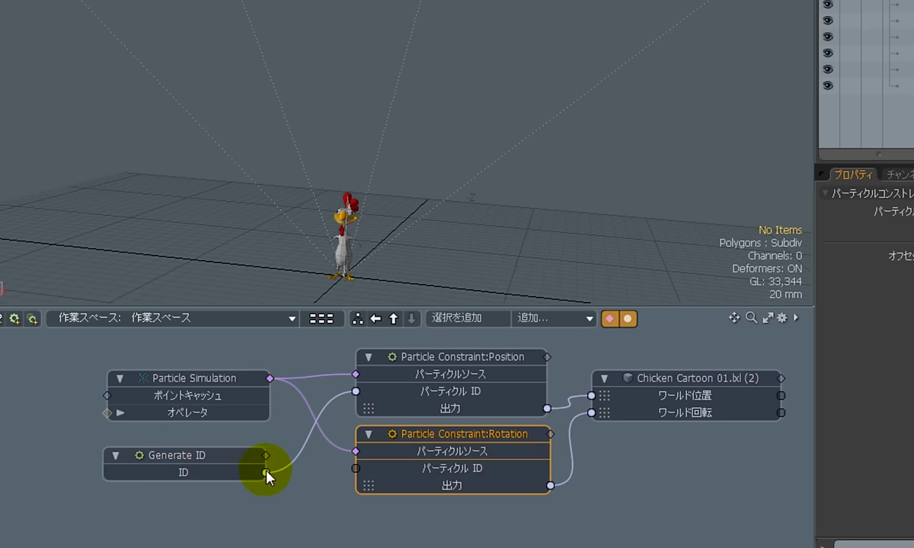
{"action": "left_click_drag", "start_coordinate": [267, 476], "coordinate": [394, 470]}
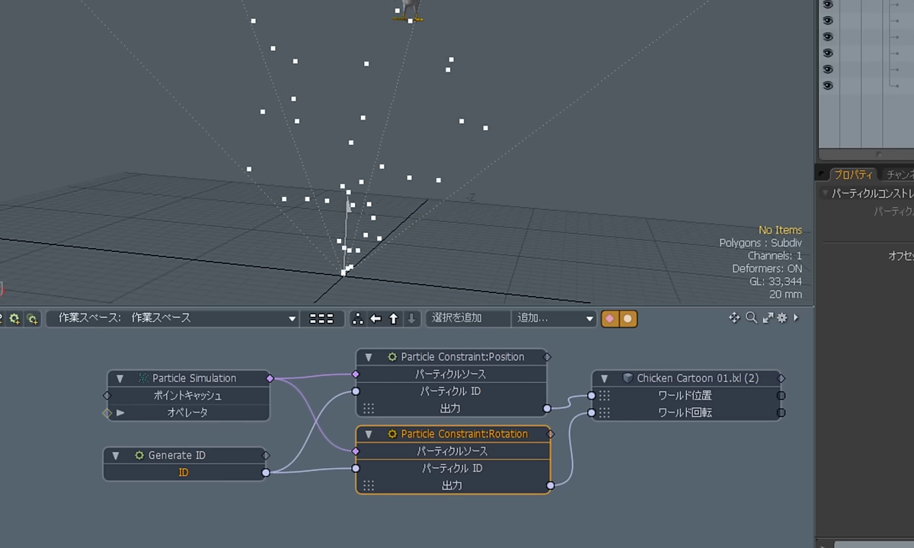
Step: Add the Spin Particle assembly from the Particles presets to the schematic
{"action": "left_click", "coordinate": [647, 444]}
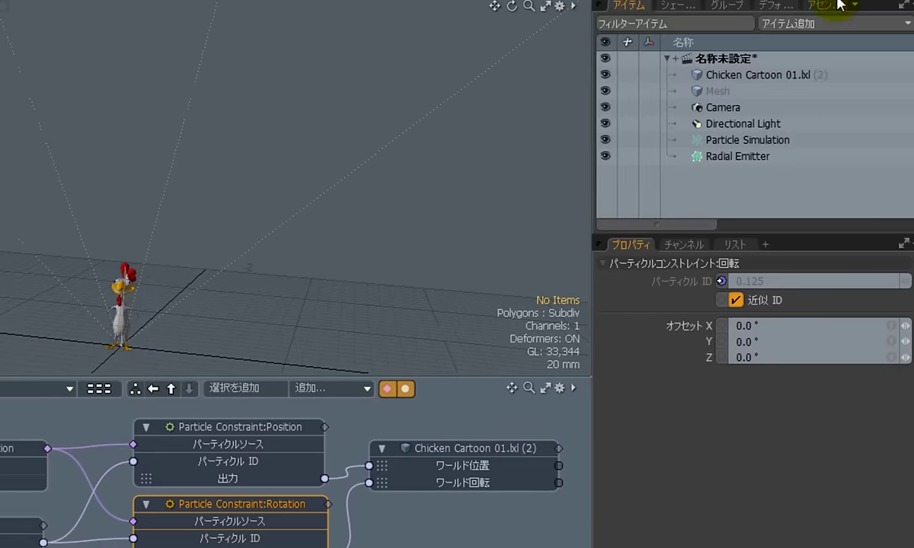
{"action": "left_click", "coordinate": [809, 10]}
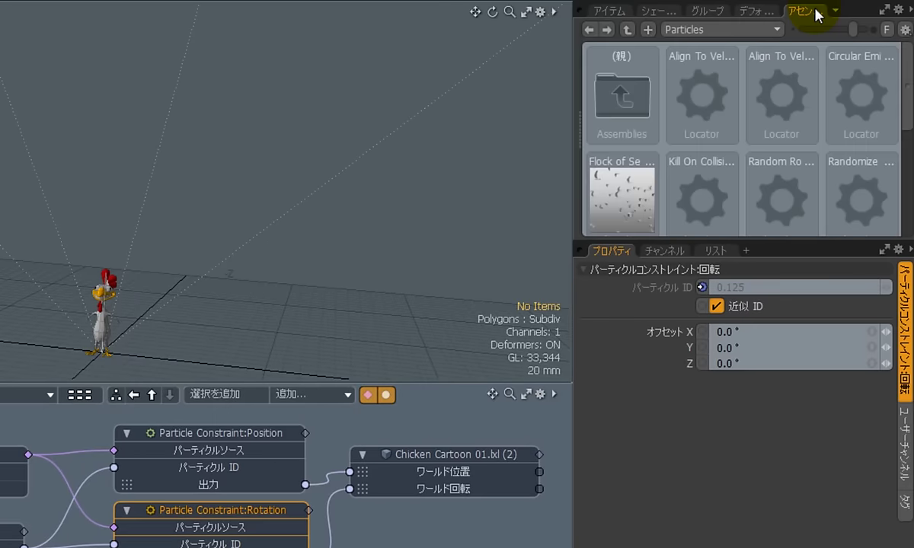
{"action": "double_click", "coordinate": [615, 91]}
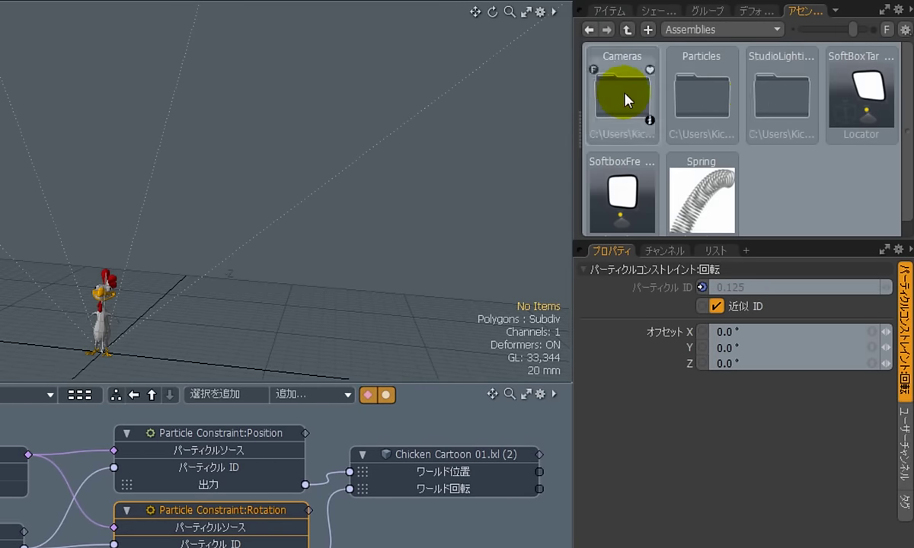
{"action": "double_click", "coordinate": [704, 93]}
{"action": "left_click_drag", "start_coordinate": [906, 115], "coordinate": [896, 225]}
{"action": "left_click", "coordinate": [865, 190]}
{"action": "left_click_drag", "start_coordinate": [861, 173], "coordinate": [0, 452]}
Step: Place Spin Particle beside Particle Simulation, connect its Particle Operator output to the simulation's operator input, and reposition the simulation node
{"action": "left_click_drag", "start_coordinate": [91, 378], "coordinate": [21, 367]}
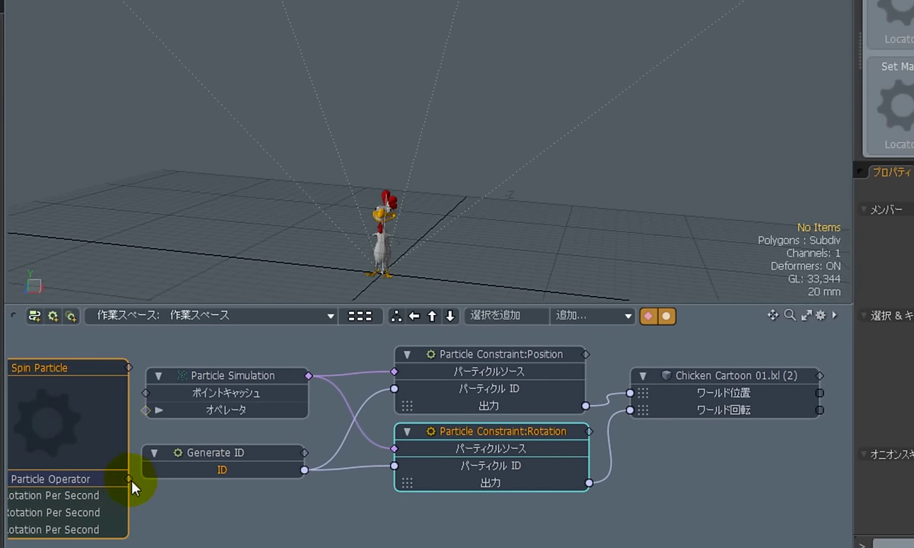
{"action": "left_click_drag", "start_coordinate": [128, 480], "coordinate": [194, 411]}
{"action": "left_click_drag", "start_coordinate": [235, 376], "coordinate": [260, 365]}
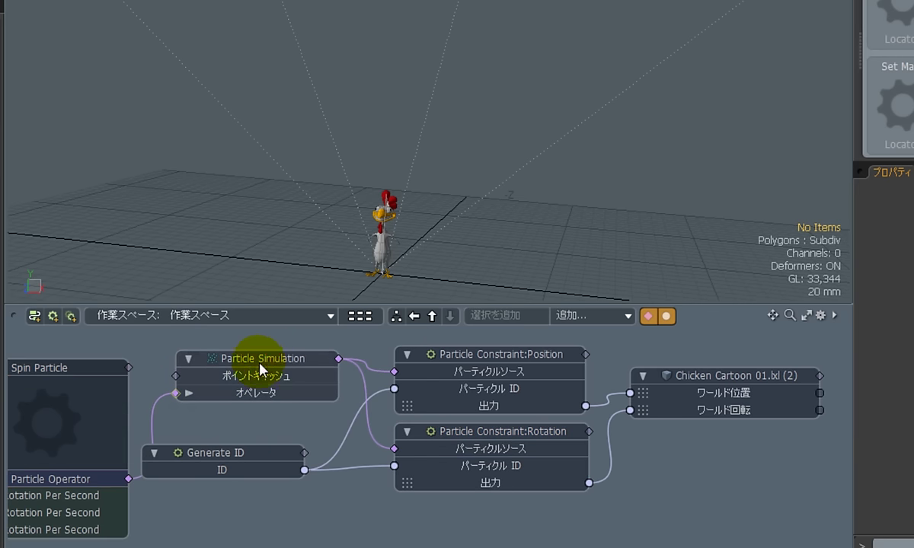
Step: Set the X and Z Rotation Per Second of Spin Particle to 0 and run the simulation
{"action": "left_click", "coordinate": [77, 373]}
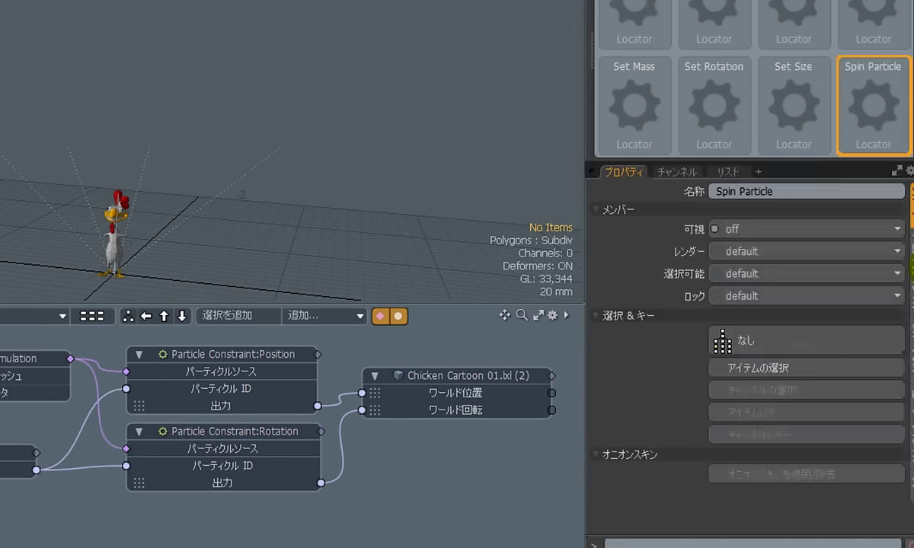
{"action": "left_click", "coordinate": [912, 274]}
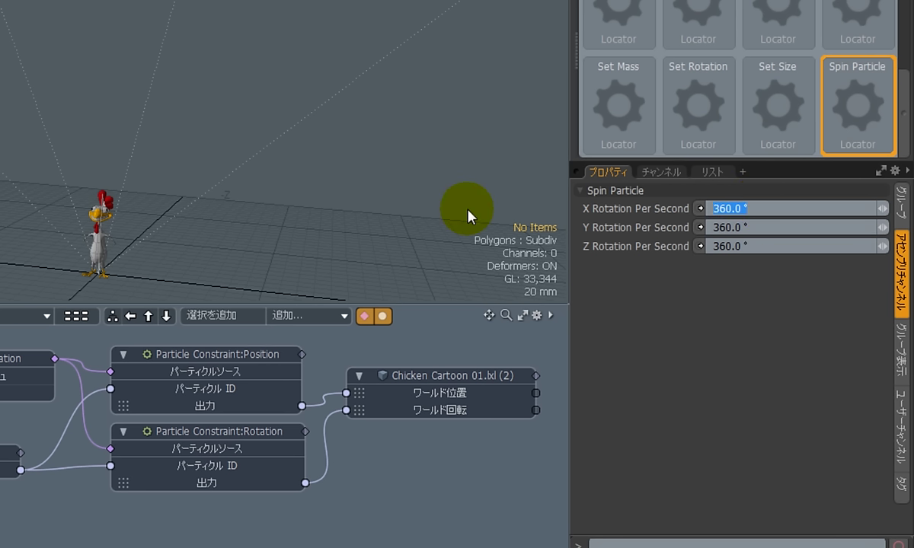
{"action": "type", "text": "0"}
{"action": "key", "text": "Tab"}
{"action": "key", "text": "Tab"}
{"action": "type", "text": "0"}
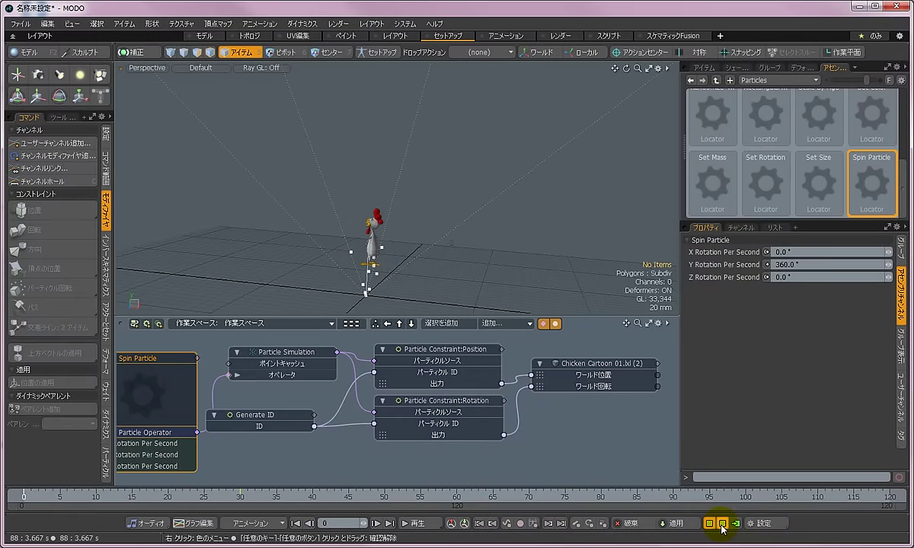
{"action": "left_click", "coordinate": [722, 523]}
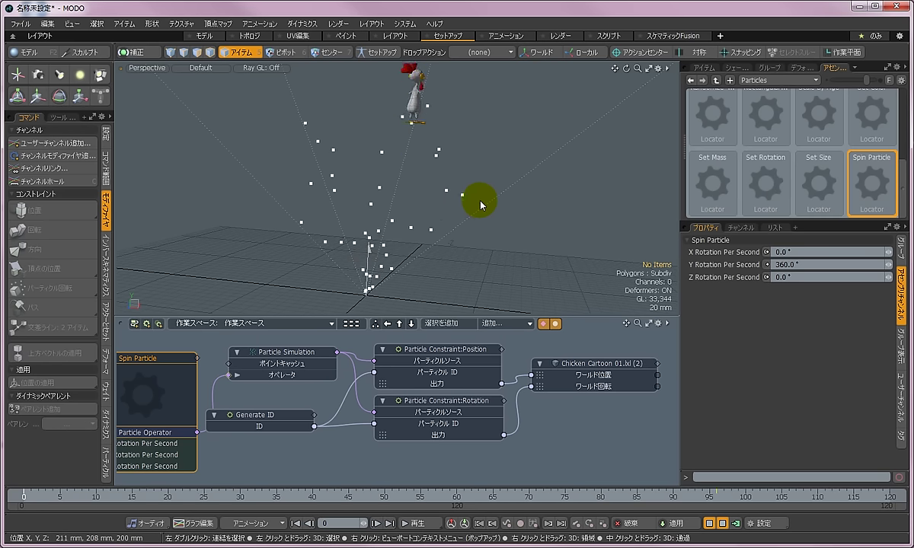
Step: Open the properties of the Particle Simulation node
{"action": "left_click", "coordinate": [303, 355]}
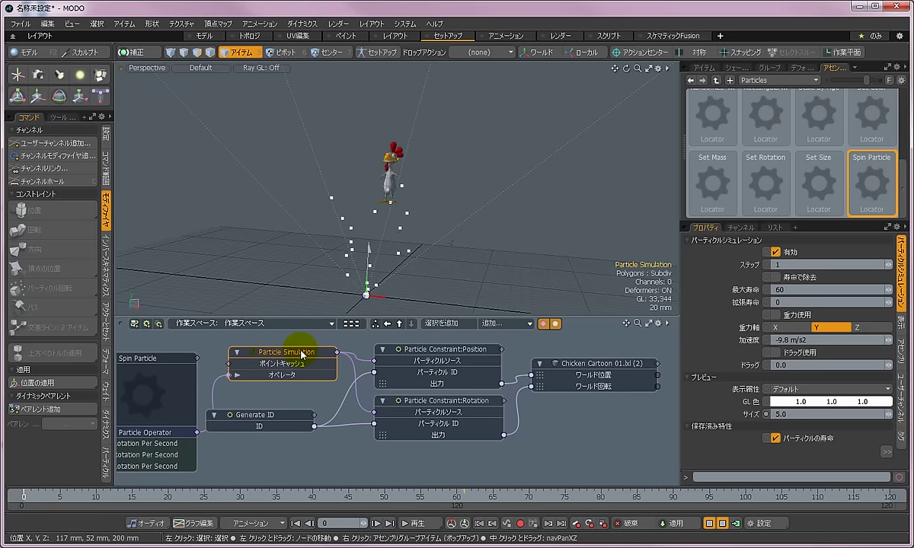